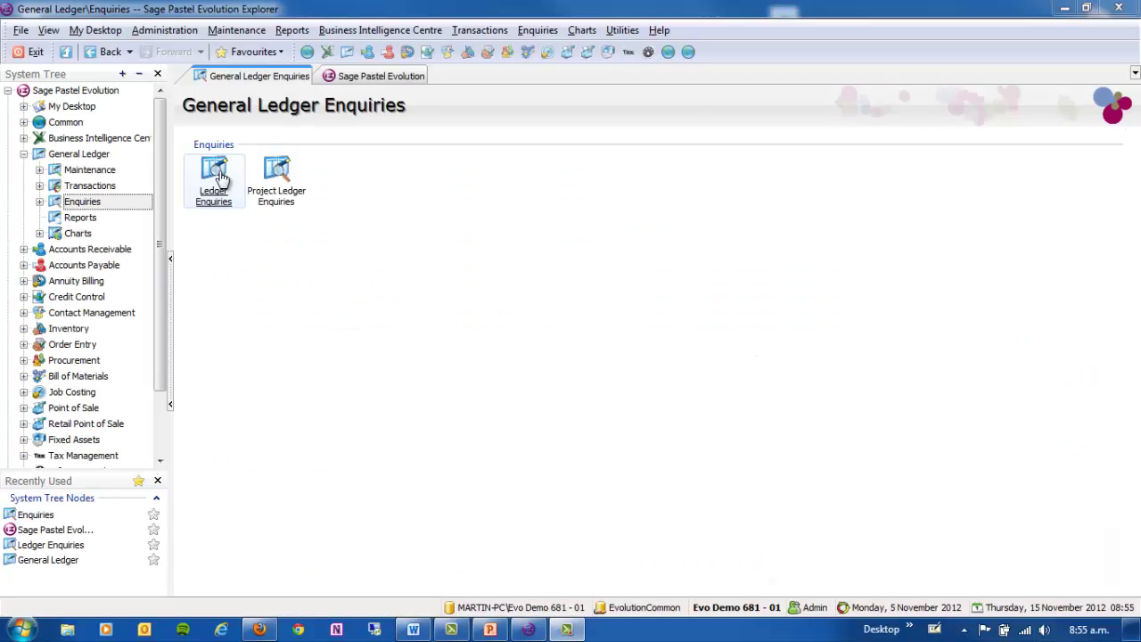
- In Ledger Enquiries, view the Bad Debts account's $10,000 ABC Store journal transaction
click(220, 176)
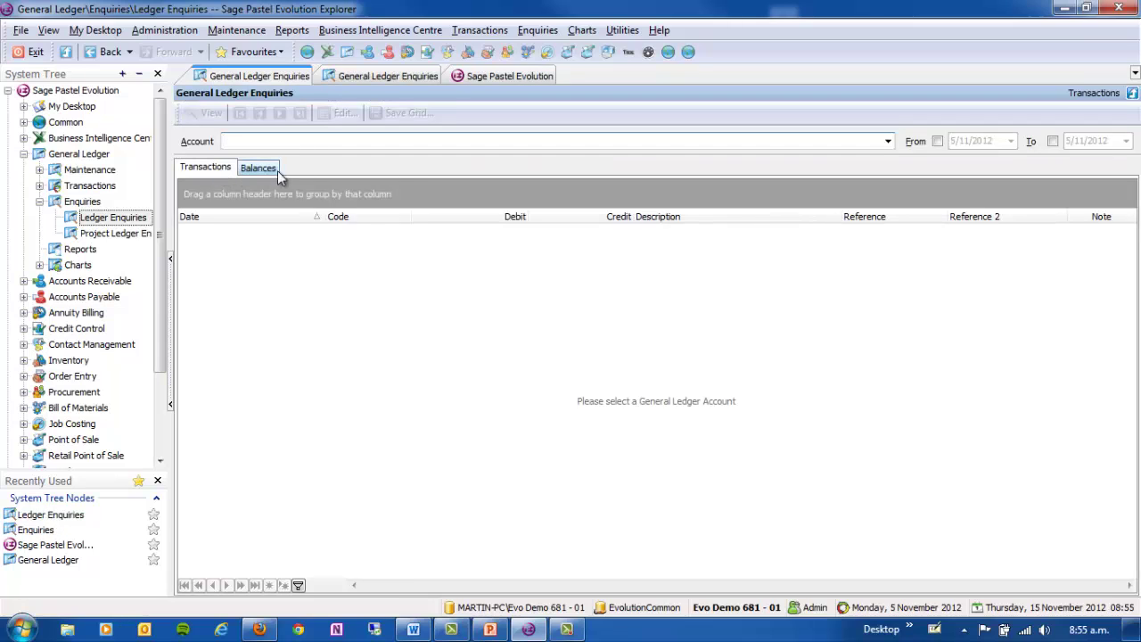
click(888, 141)
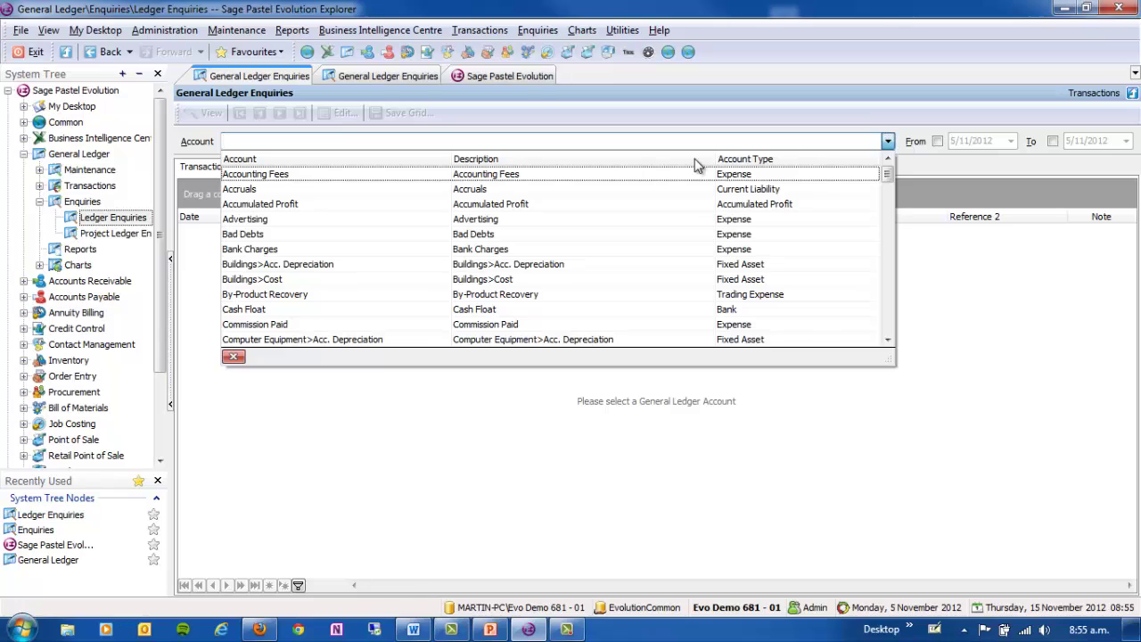
click(556, 233)
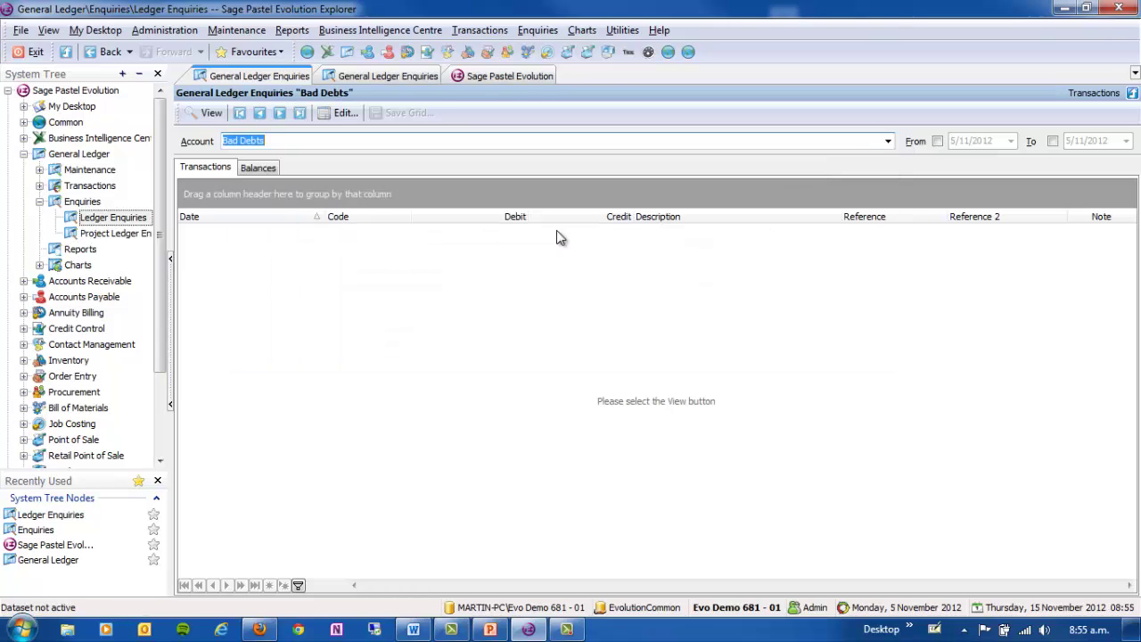
click(211, 114)
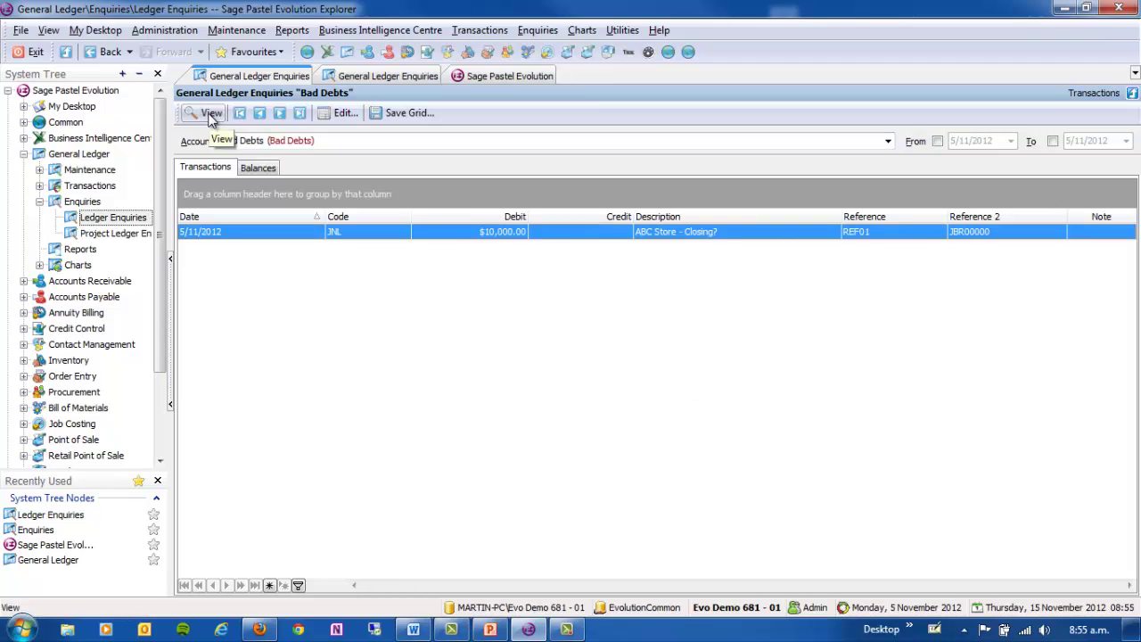
mouse_move(225, 217)
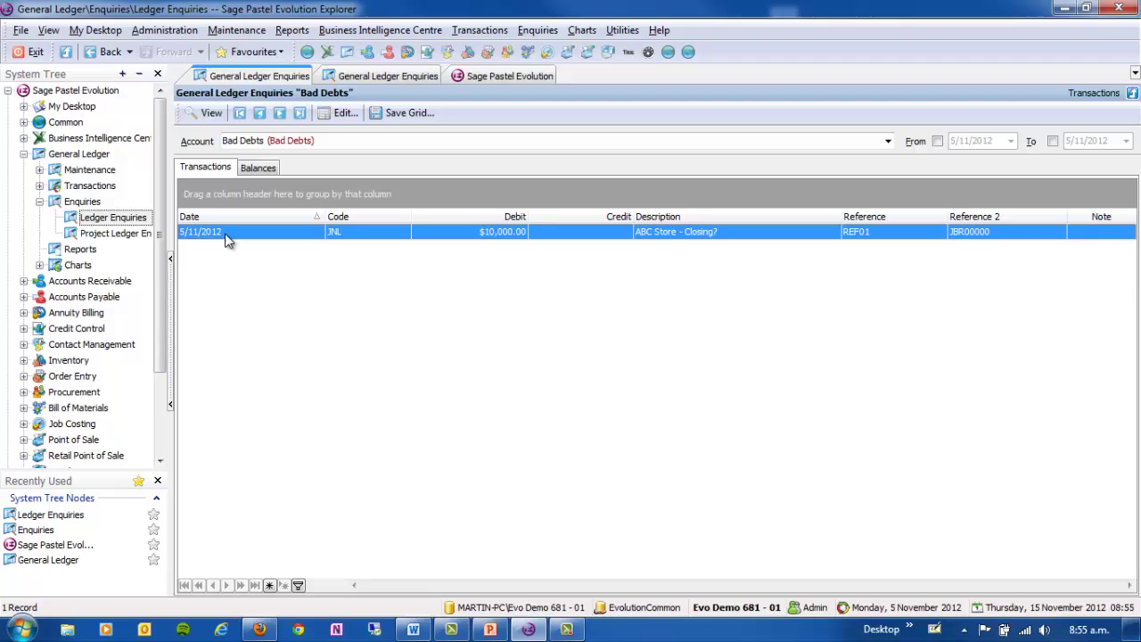
- Reverse the ABC Store journal batch into a new reversal journal batch
right_click(227, 239)
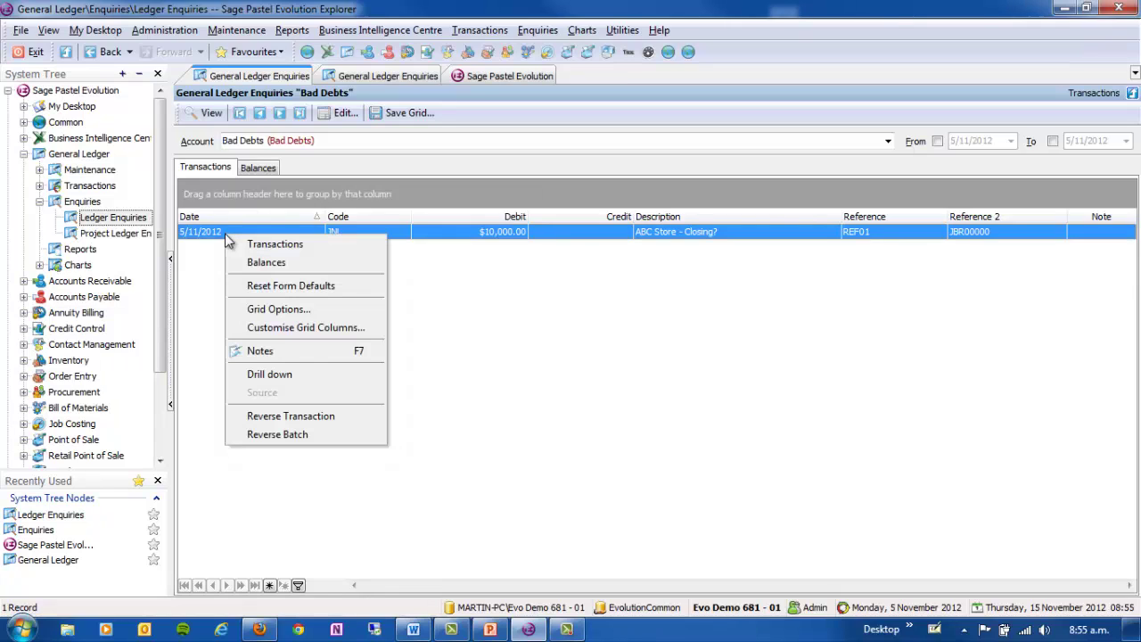
click(275, 437)
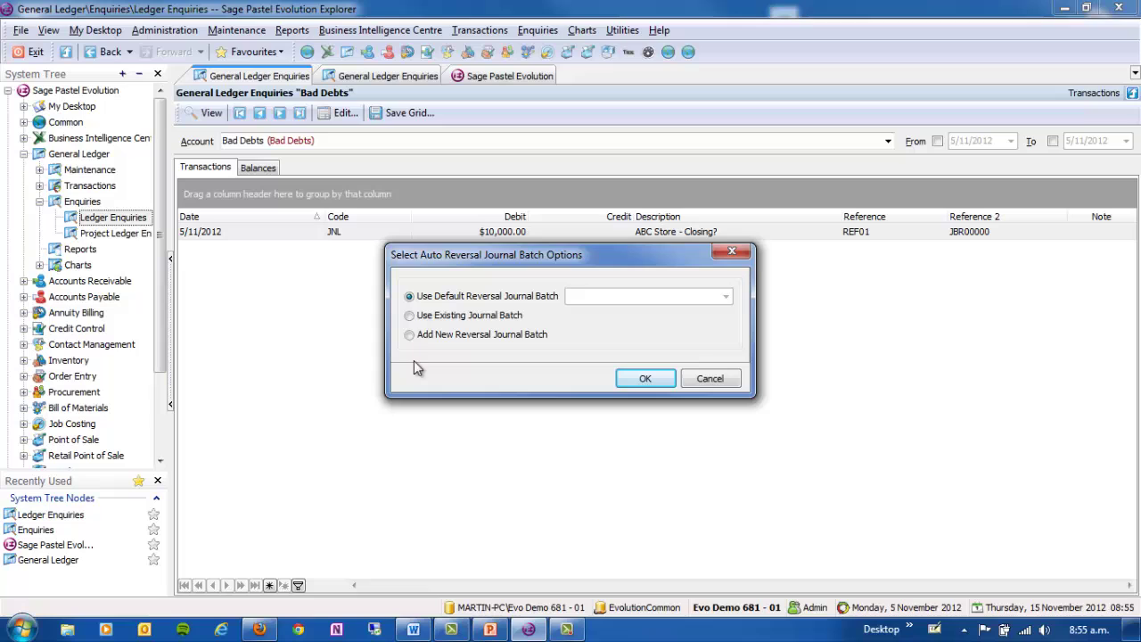
click(416, 337)
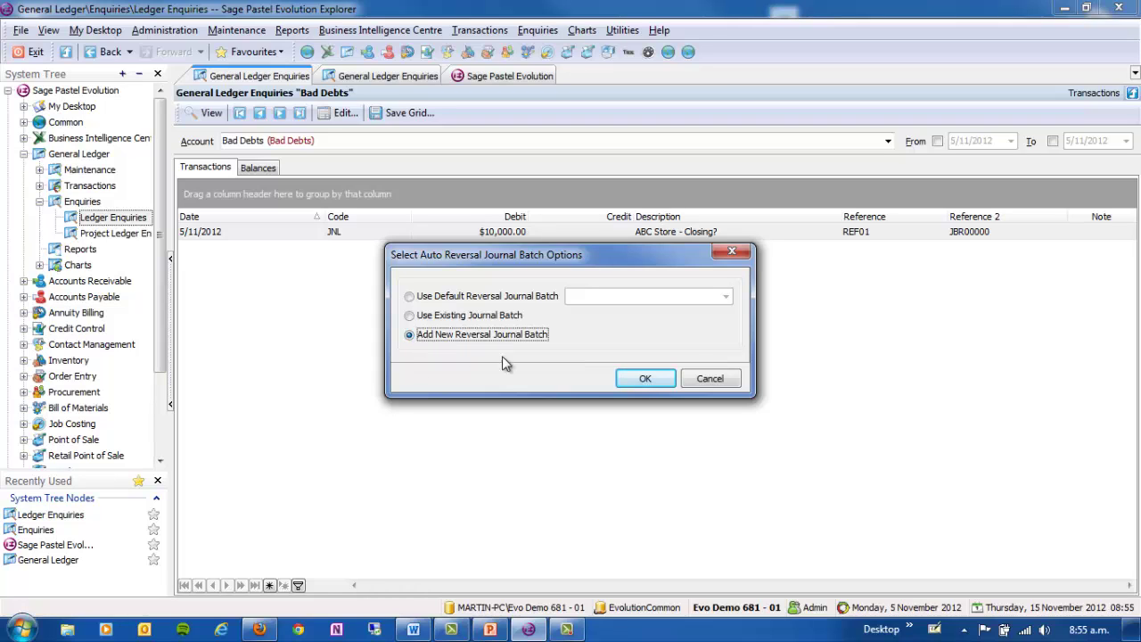
click(644, 379)
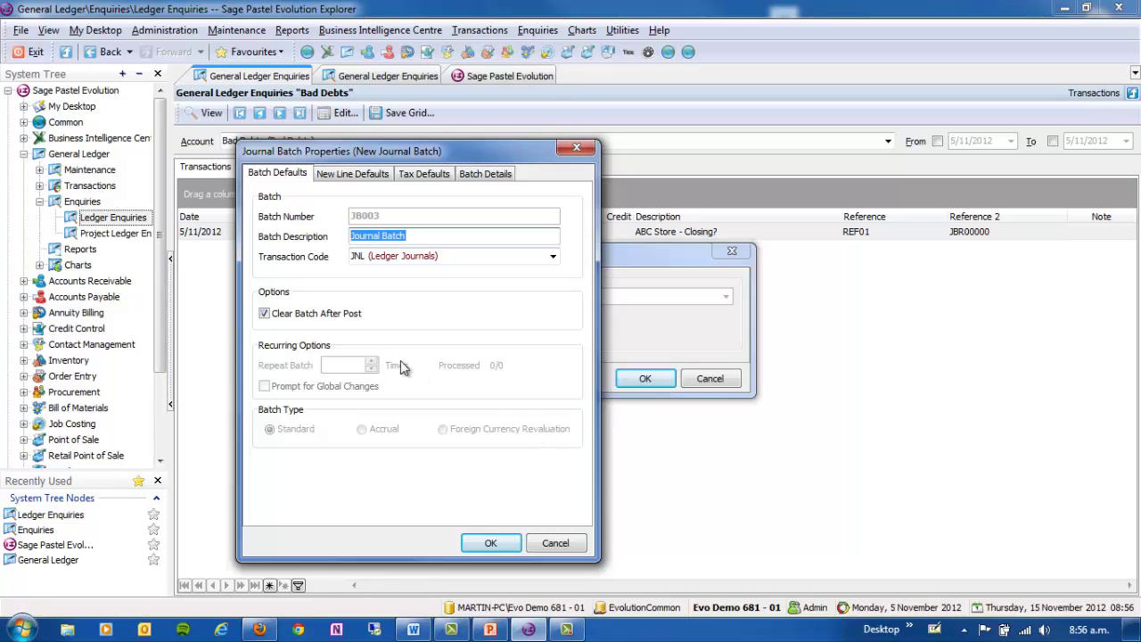
- Accept batch JB003's default properties, validate it, and start posting
click(477, 544)
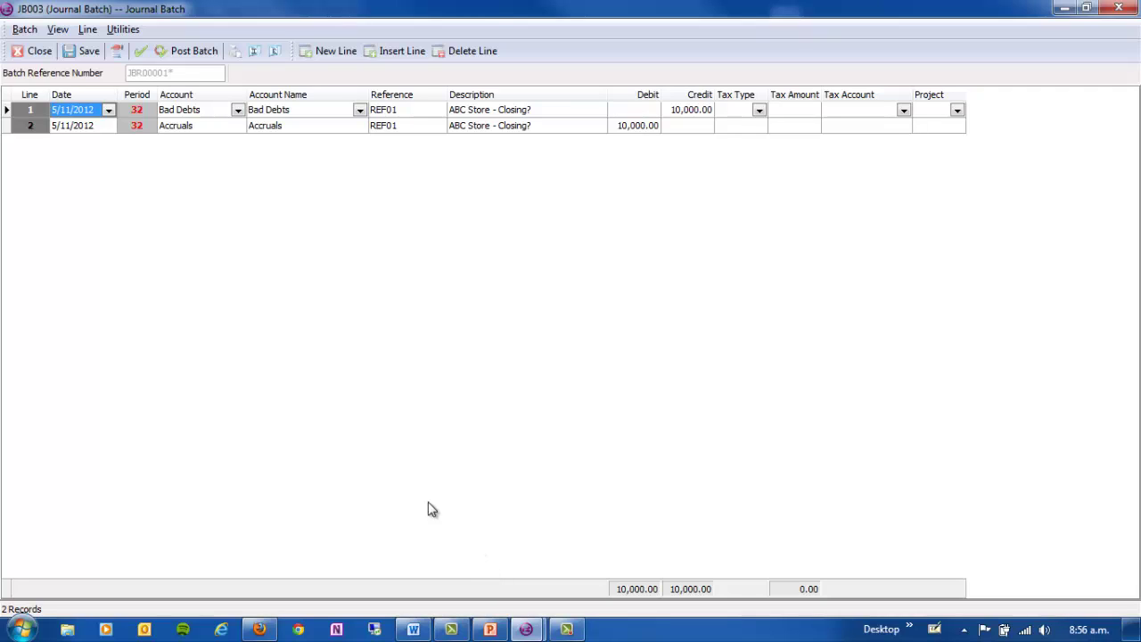
click(136, 53)
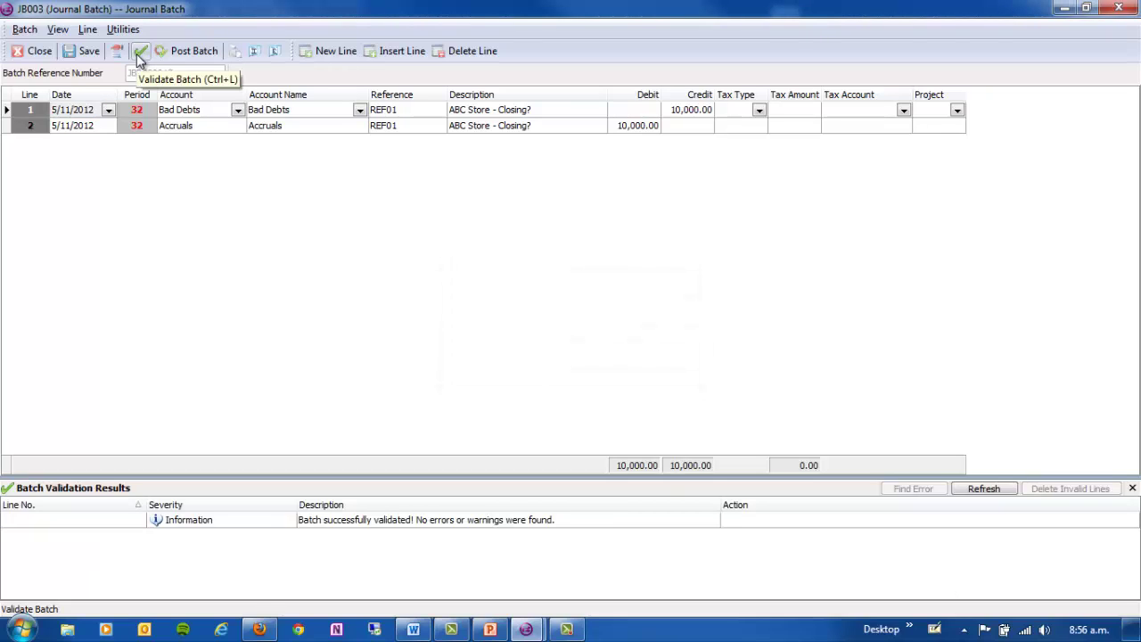
click(184, 51)
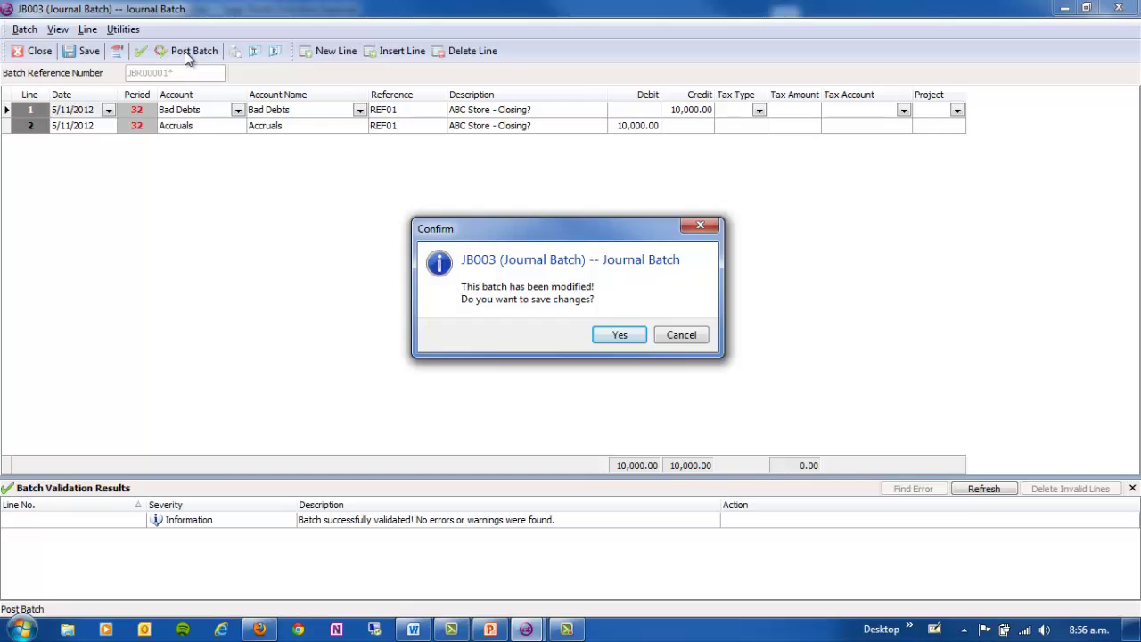
- Save batch JB003, preview its General Ledger Journal Batch printout, and confirm posting
click(613, 337)
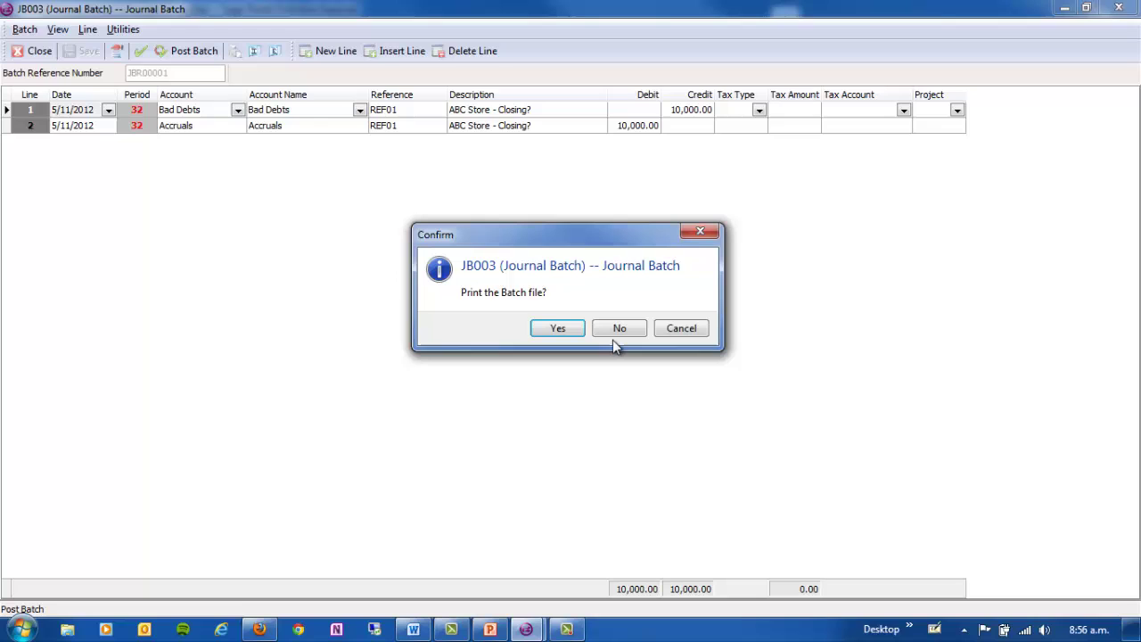
click(557, 330)
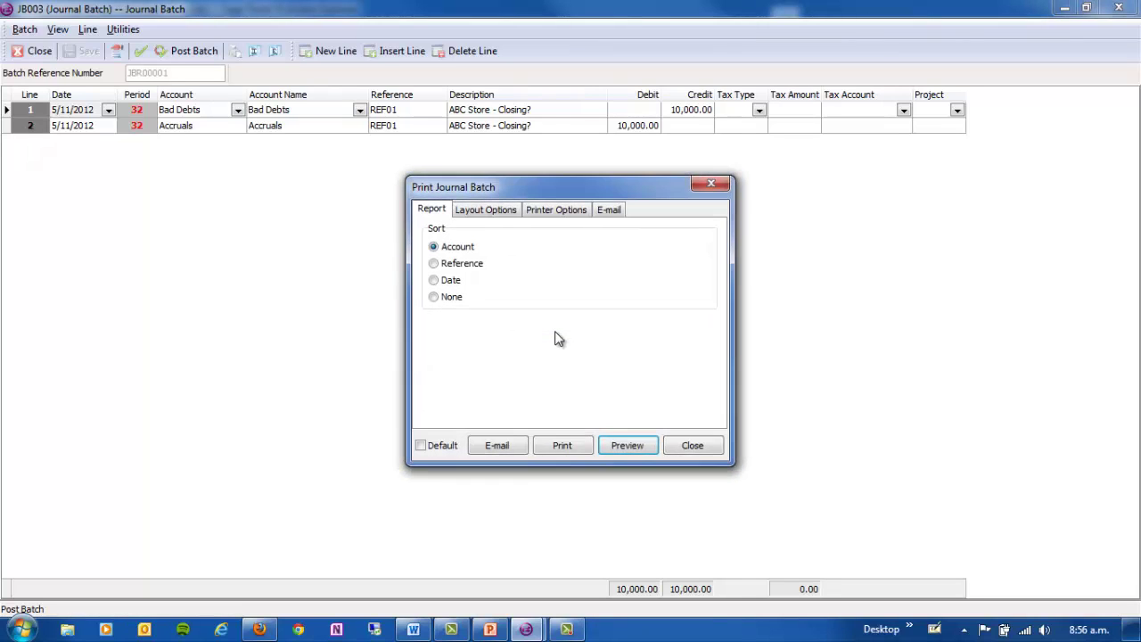
click(627, 445)
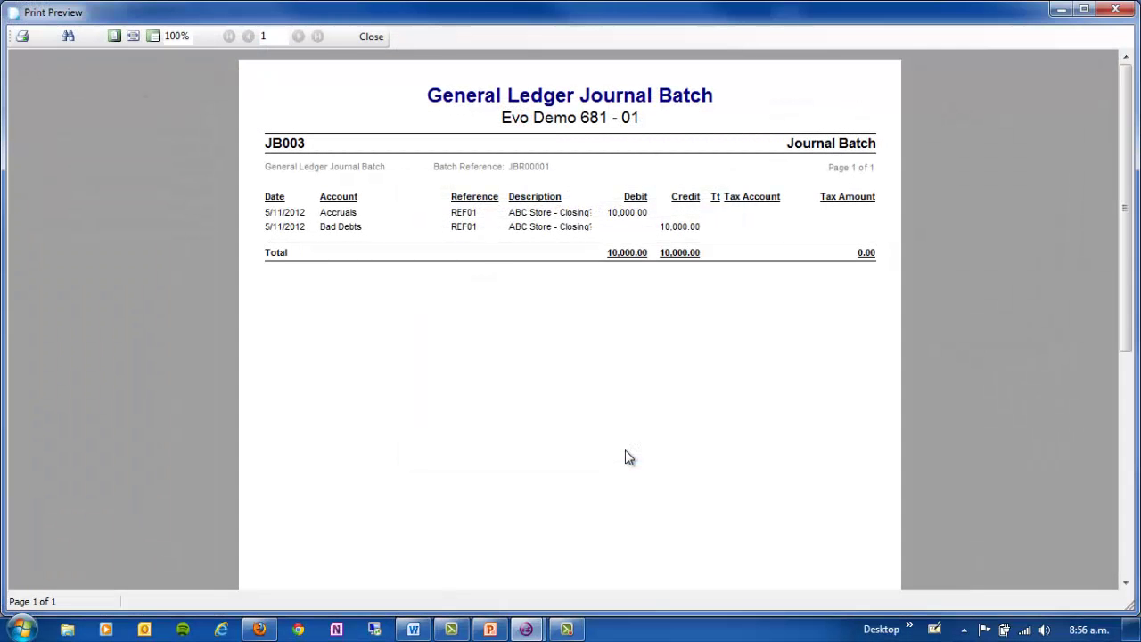
click(372, 36)
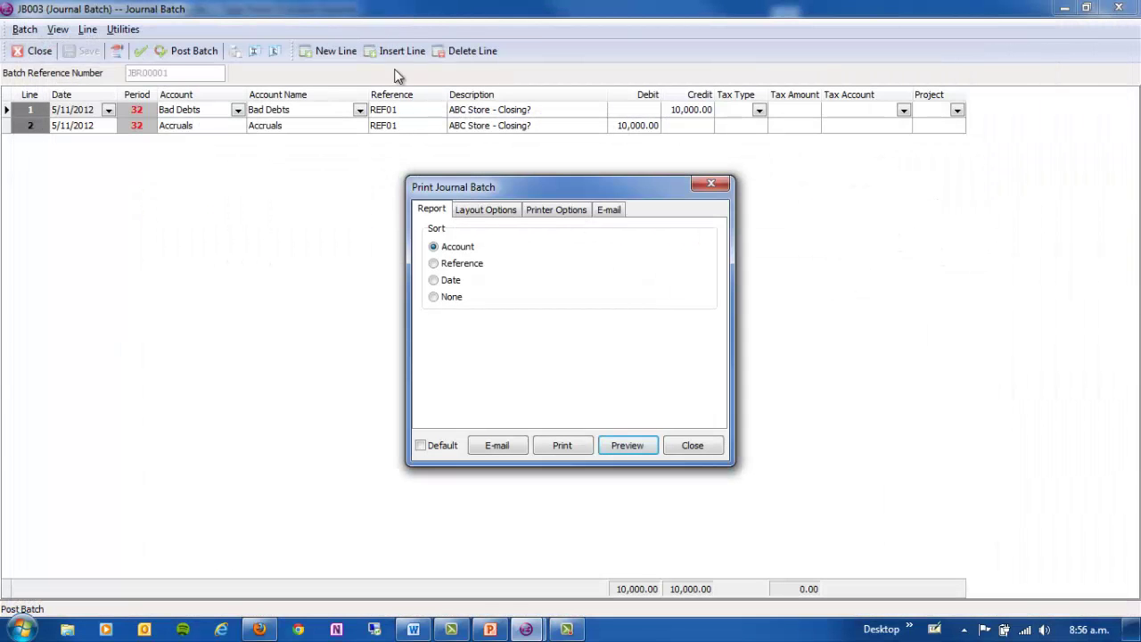
click(692, 445)
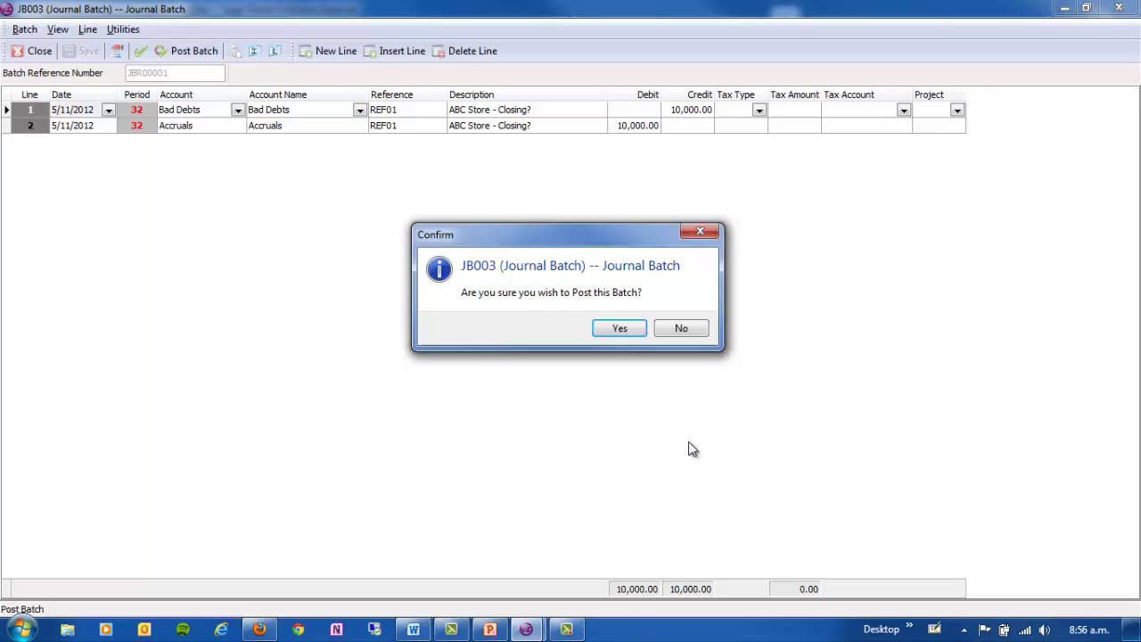
click(623, 328)
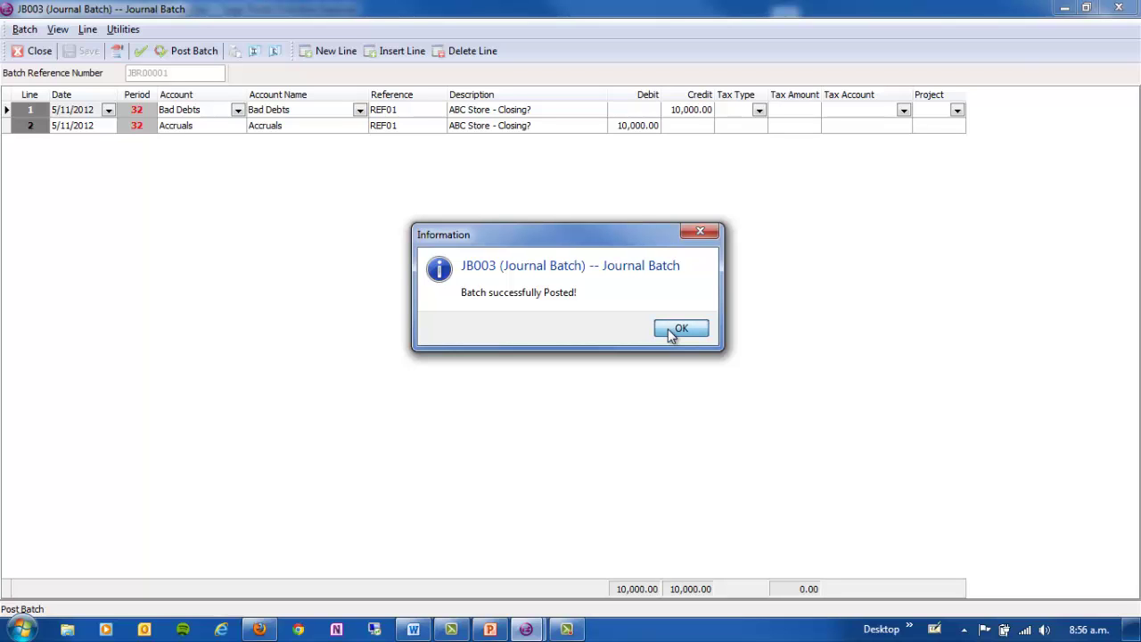
- Refresh the Bad Debts enquiry and drill into the $10,000 reversing credit's audit trail journal
click(669, 330)
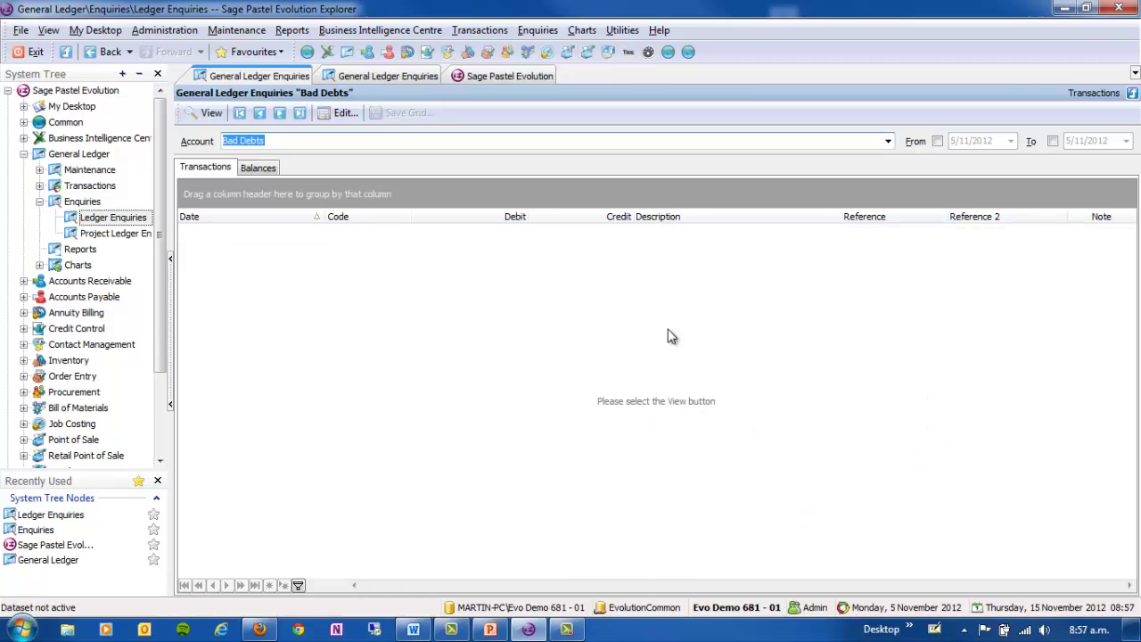
click(211, 113)
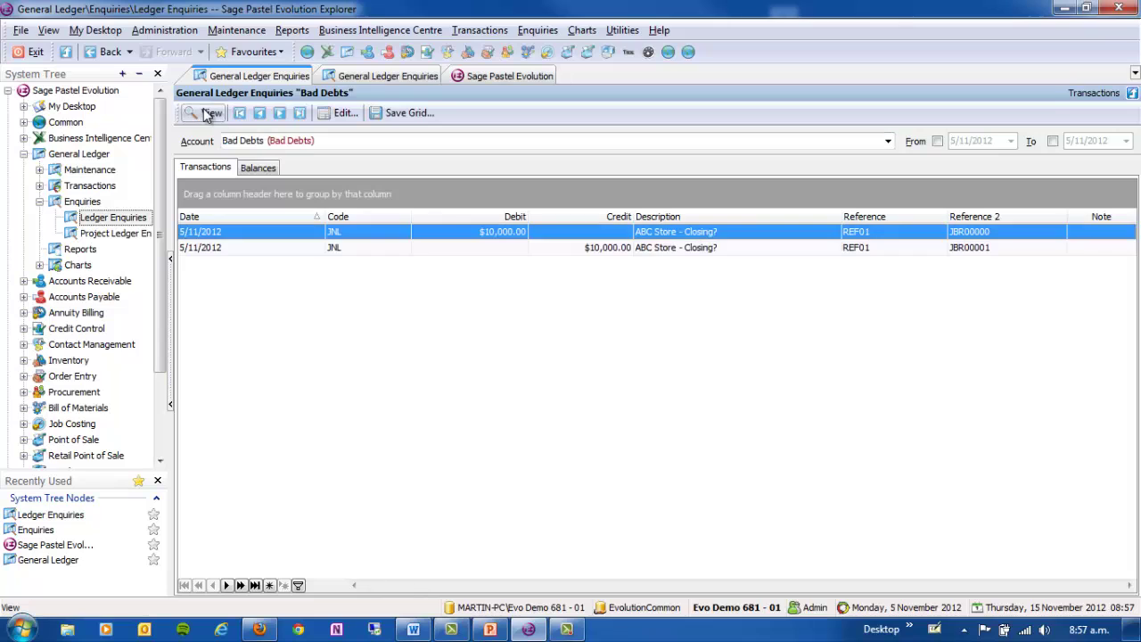
click(223, 257)
right_click(223, 256)
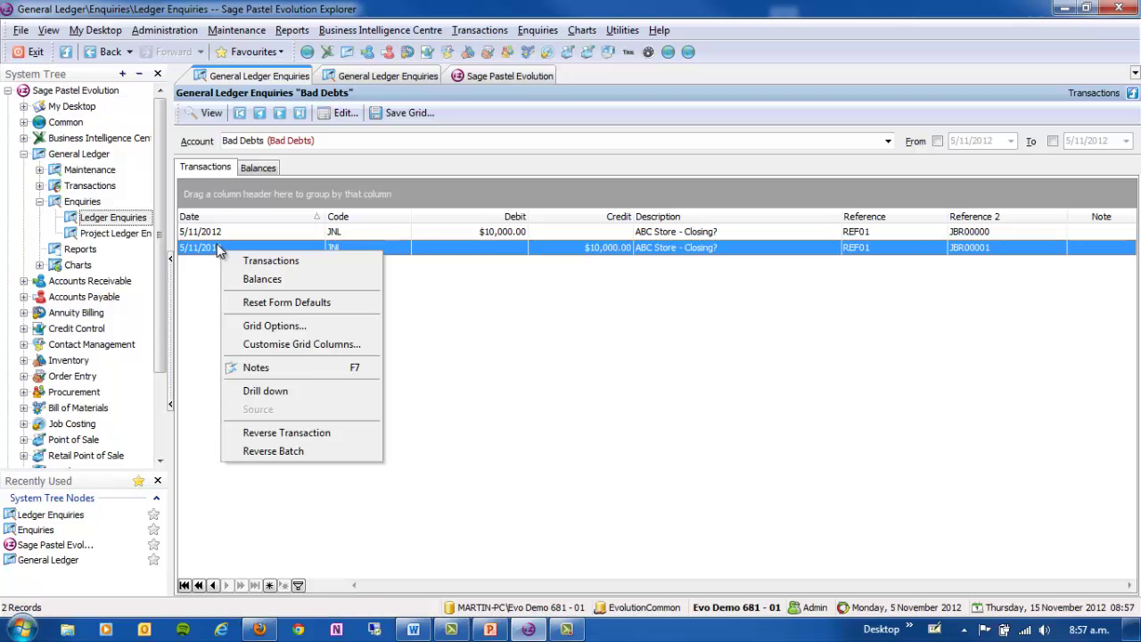
click(215, 247)
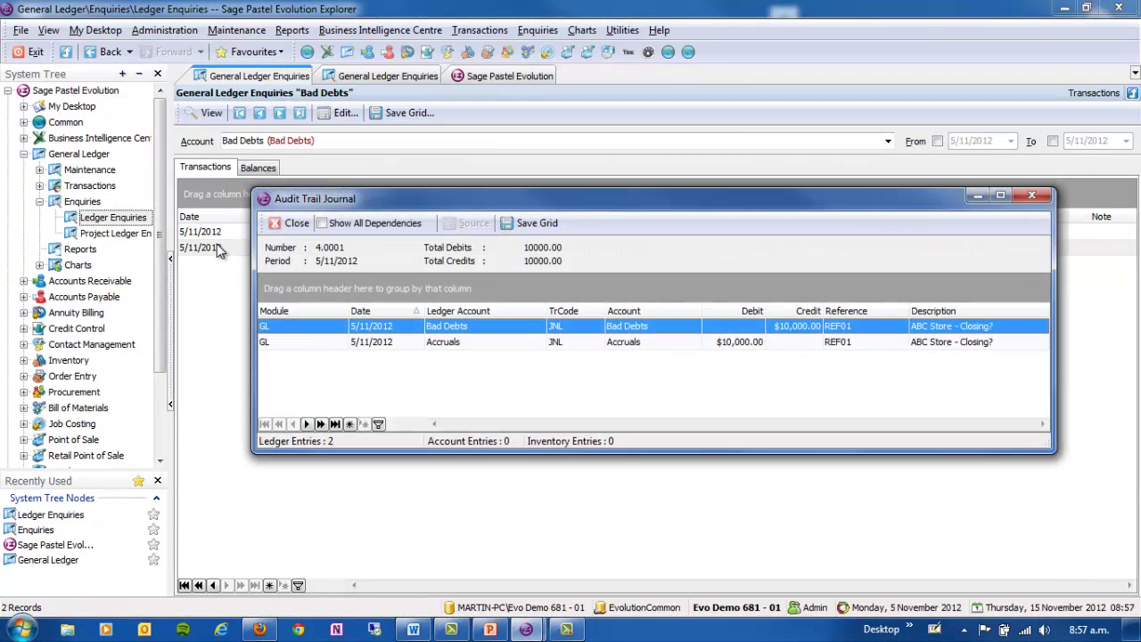
click(1031, 198)
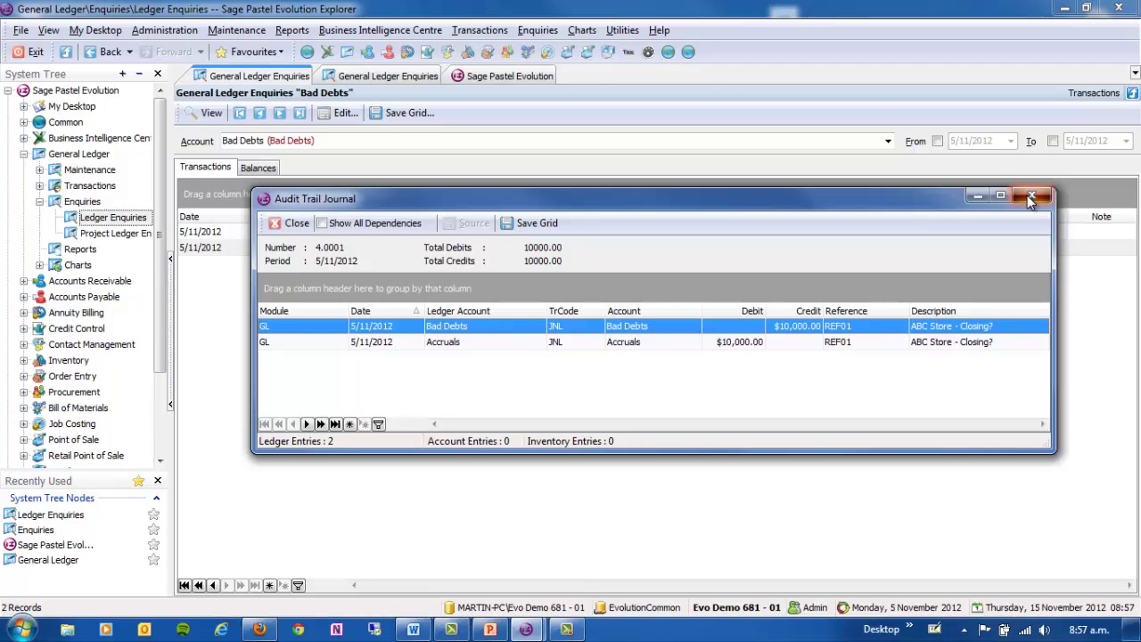